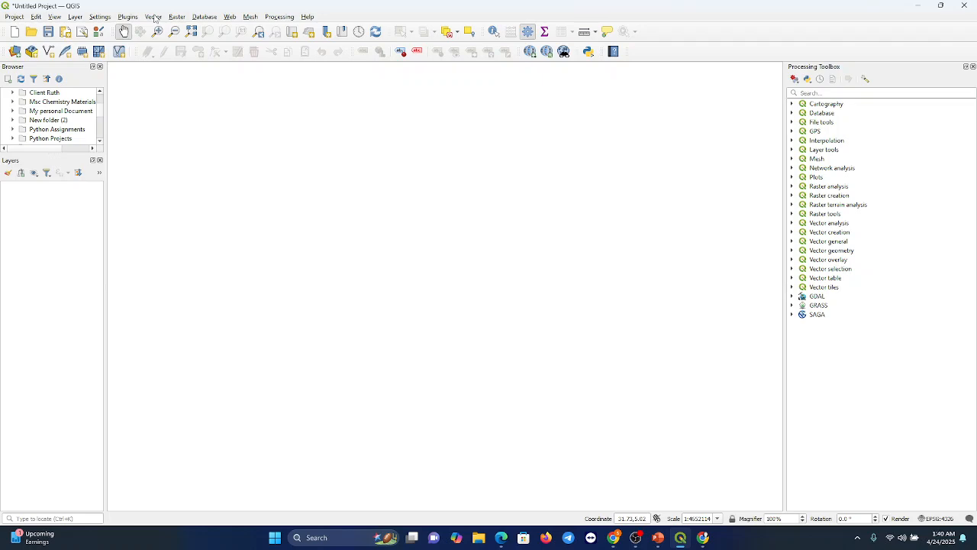
click(702, 538)
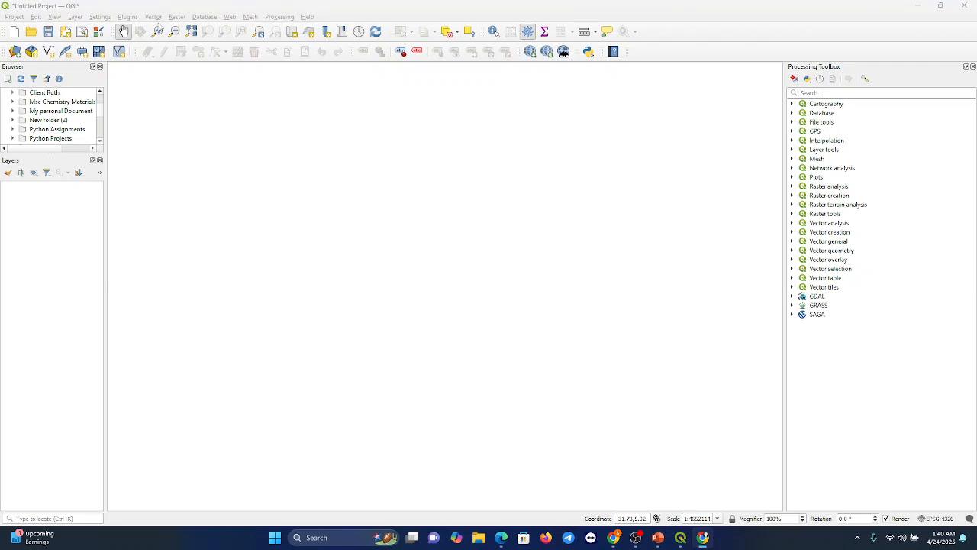
click(109, 9)
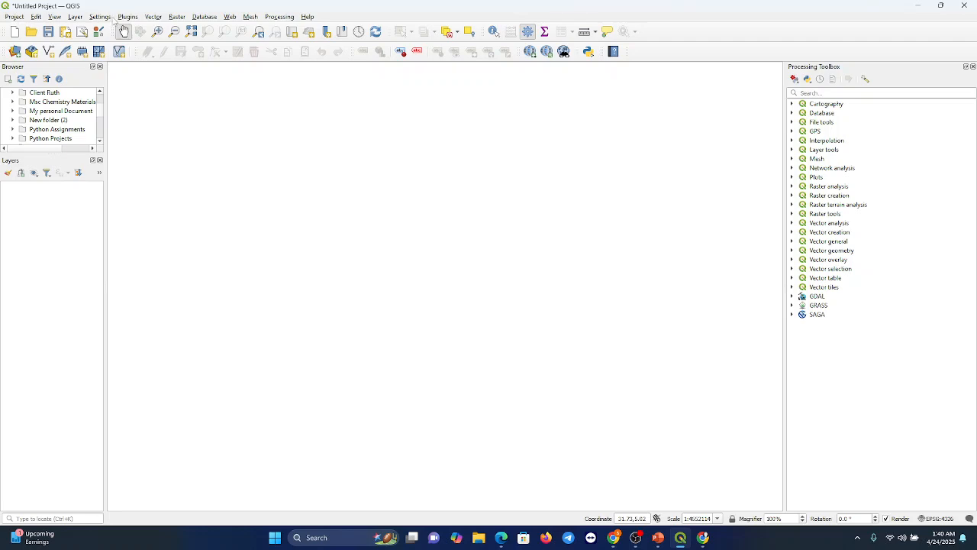
Step: Start adding a vector layer from file and clear the previously listed vector datasets
click(75, 17)
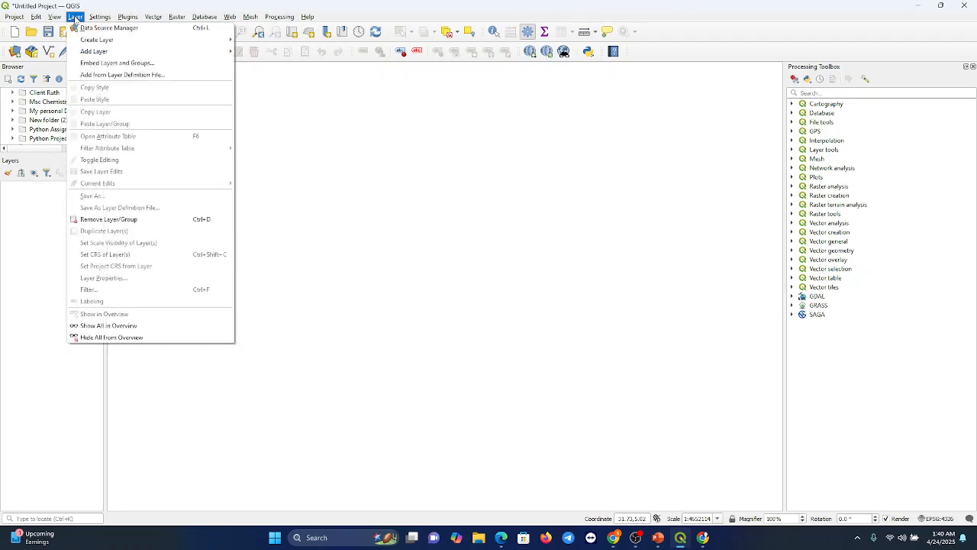
mouse_move(103, 51)
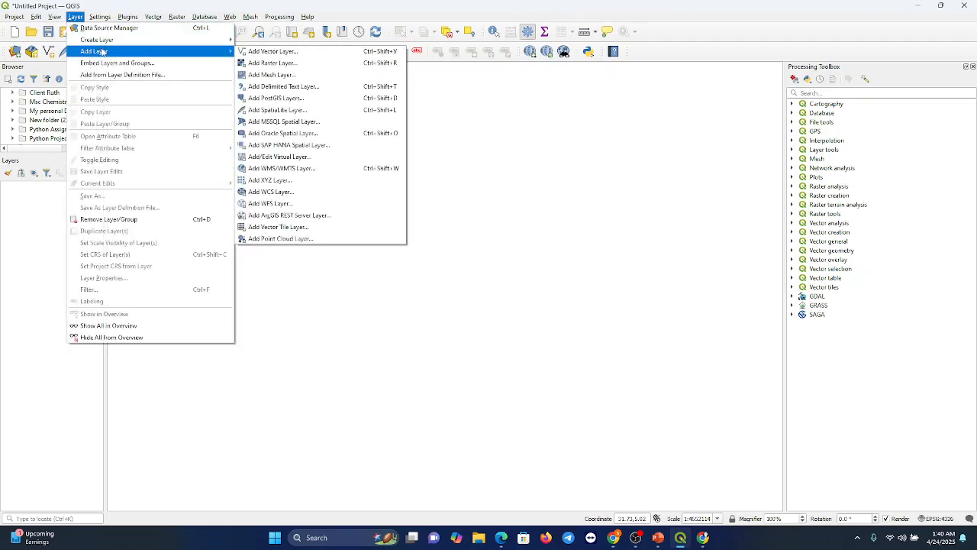
click(264, 53)
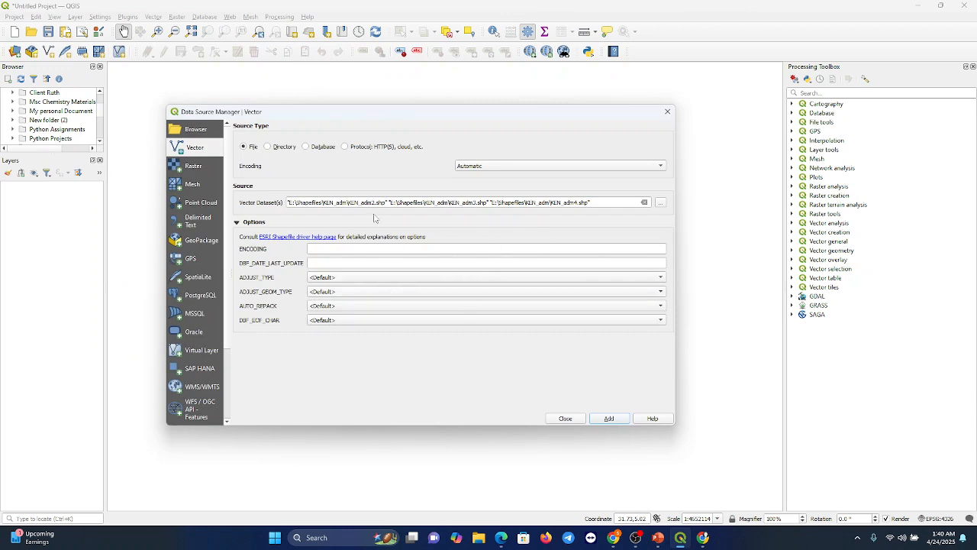
click(645, 202)
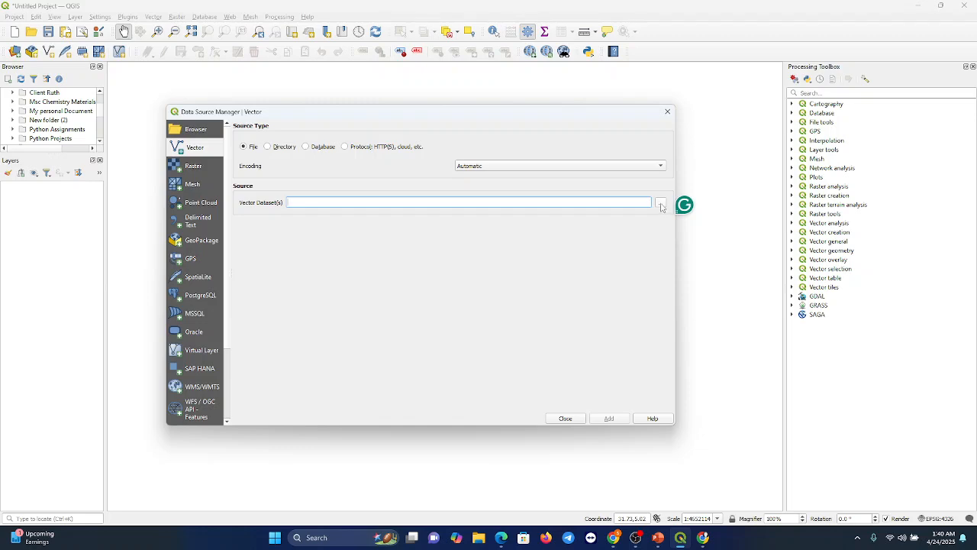
Step: Browse for the vector dataset in the Shapefiles\KEN_adm folder on the New Volume (E:) drive
click(662, 203)
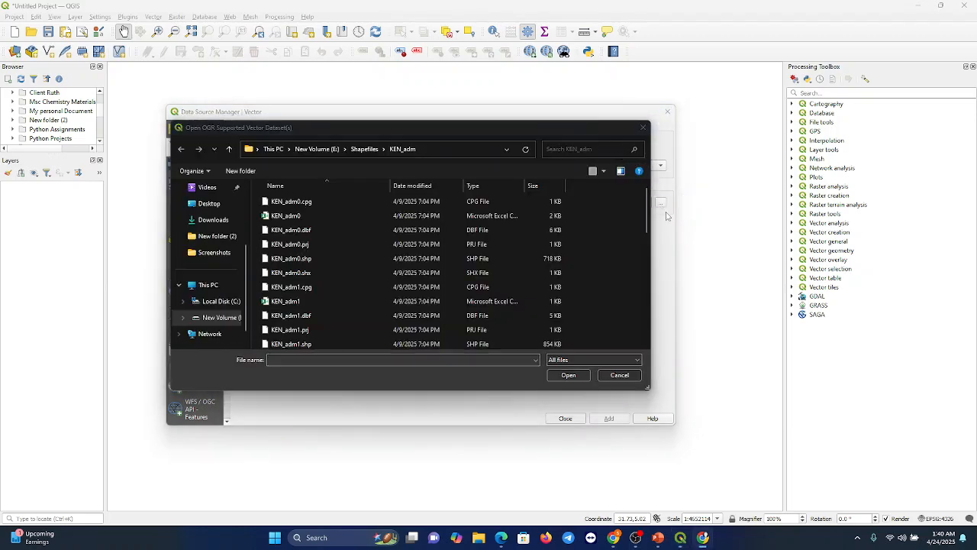
click(181, 151)
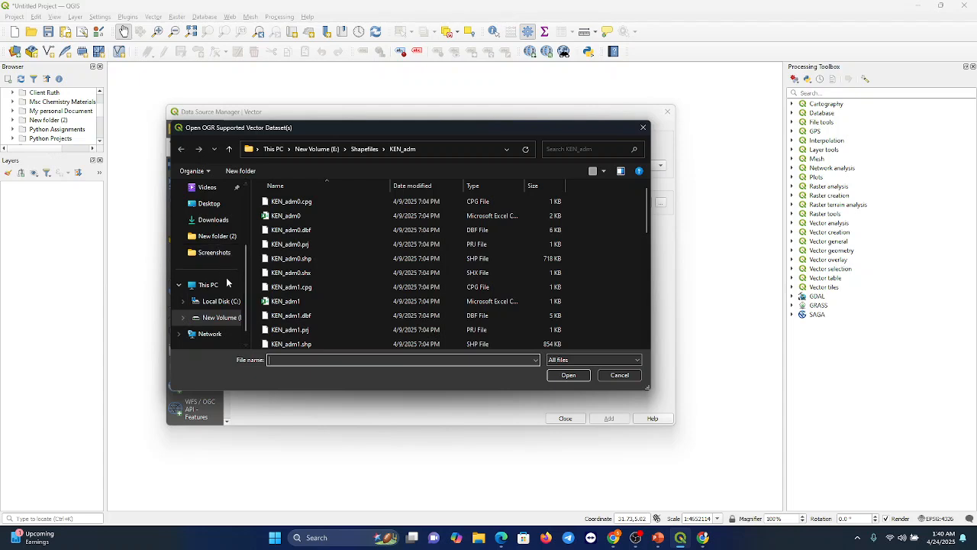
click(224, 319)
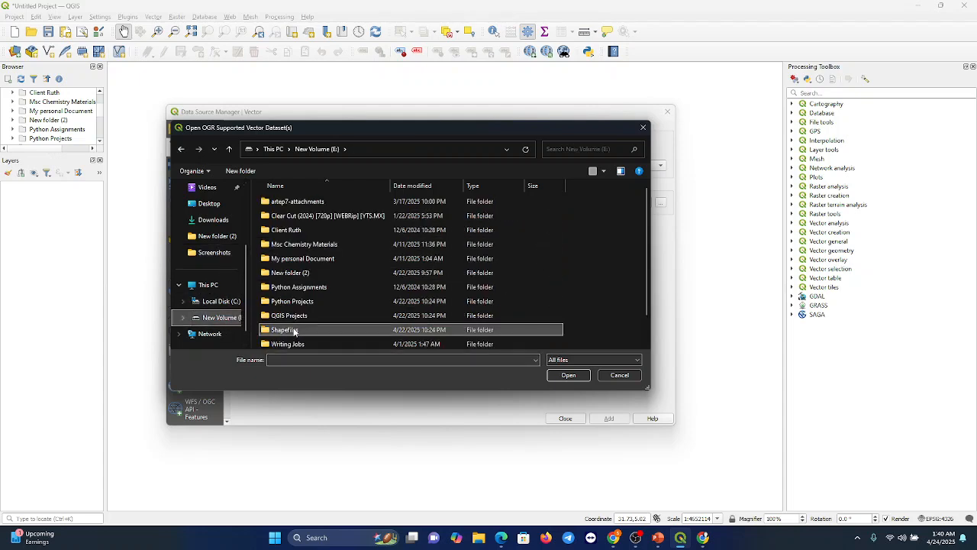
double_click(293, 330)
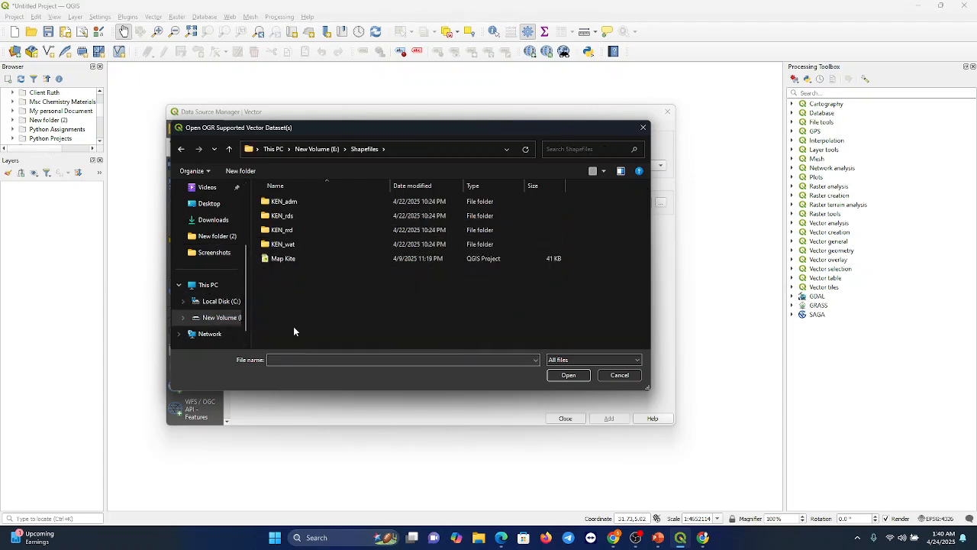
double_click(292, 203)
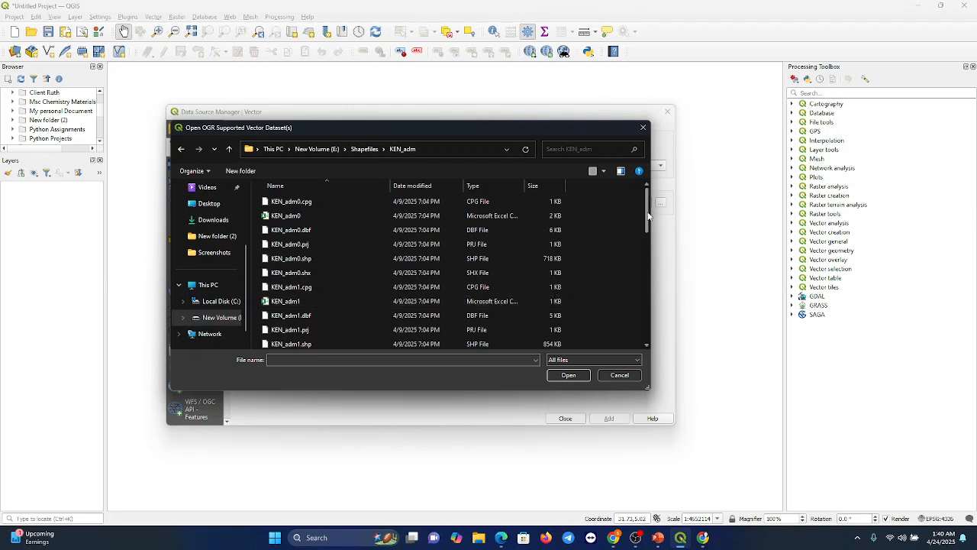
Step: Load KEN_adm1.shp, KEN_adm2.shp and KEN_adm3.shp together into the project as vector layers
scroll(646, 223, down, 2)
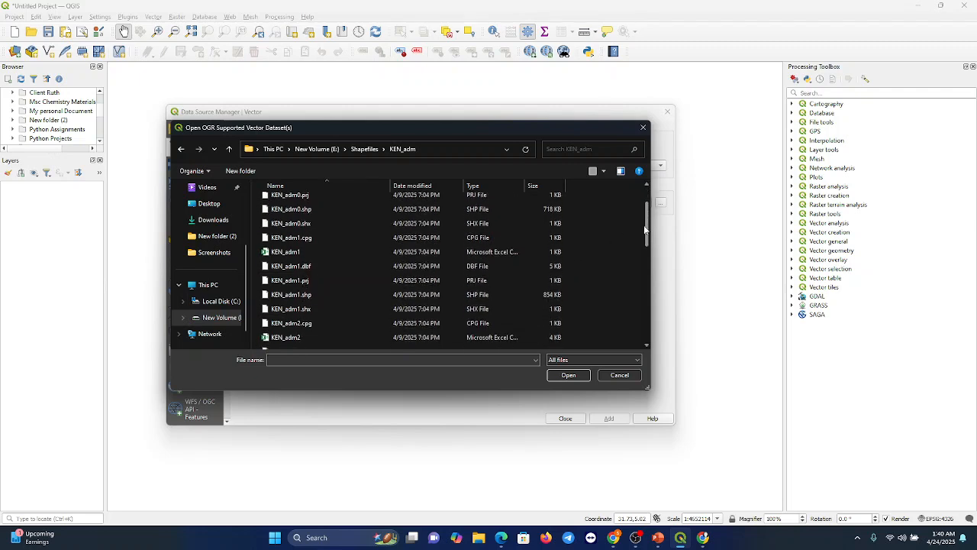
drag(644, 225, 643, 221)
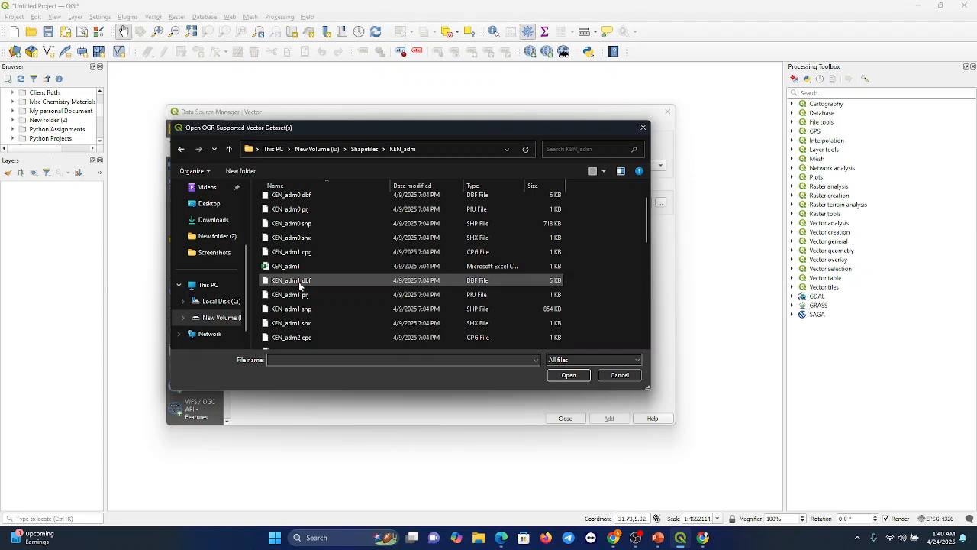
click(306, 310)
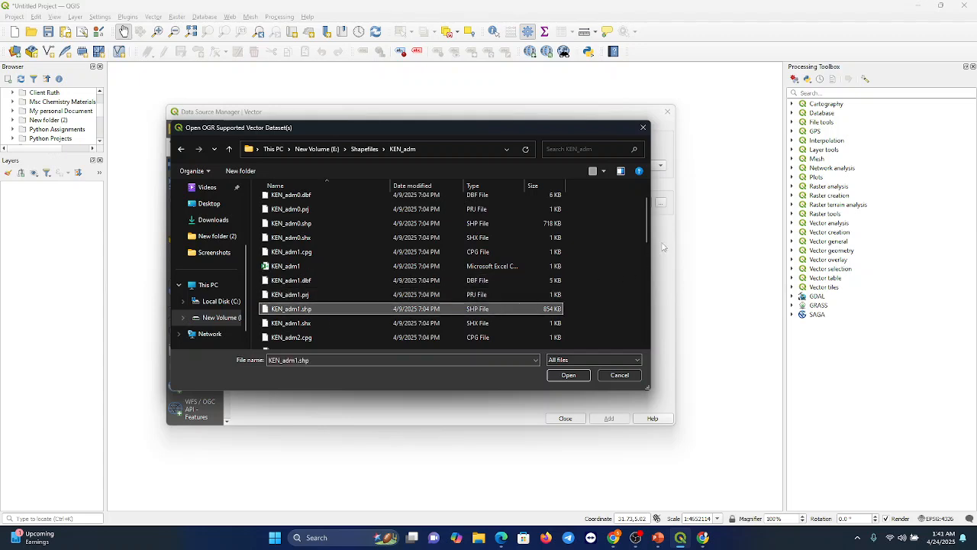
drag(646, 232, 645, 263)
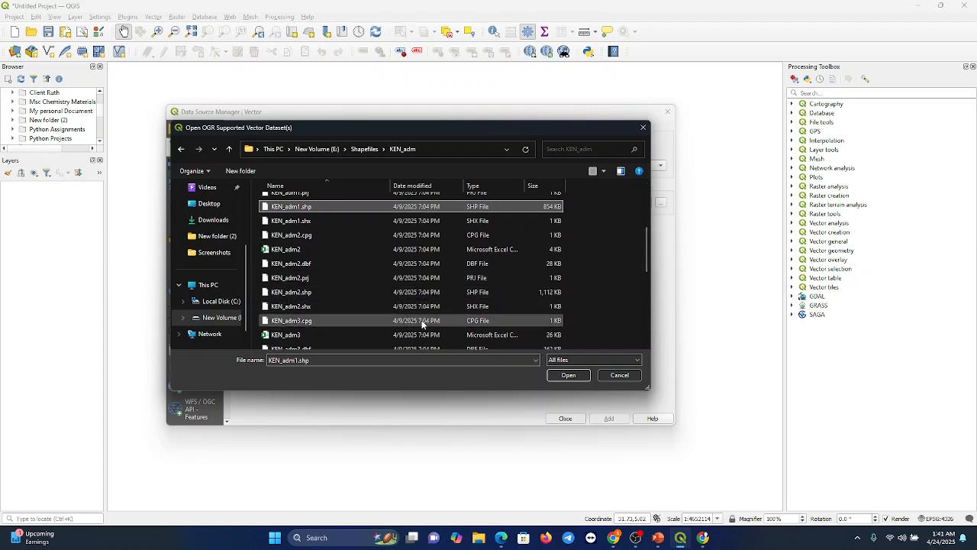
ctrl+click(309, 295)
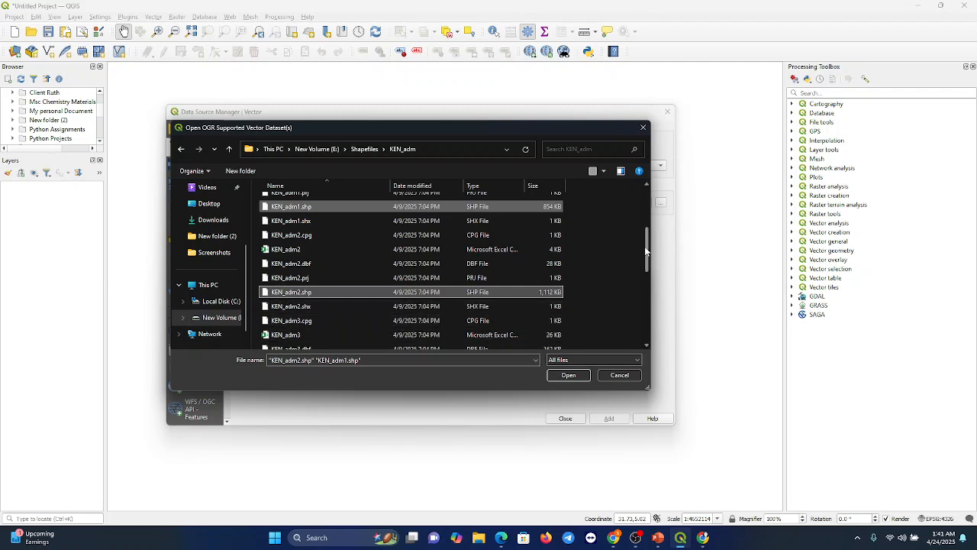
drag(644, 247, 643, 261)
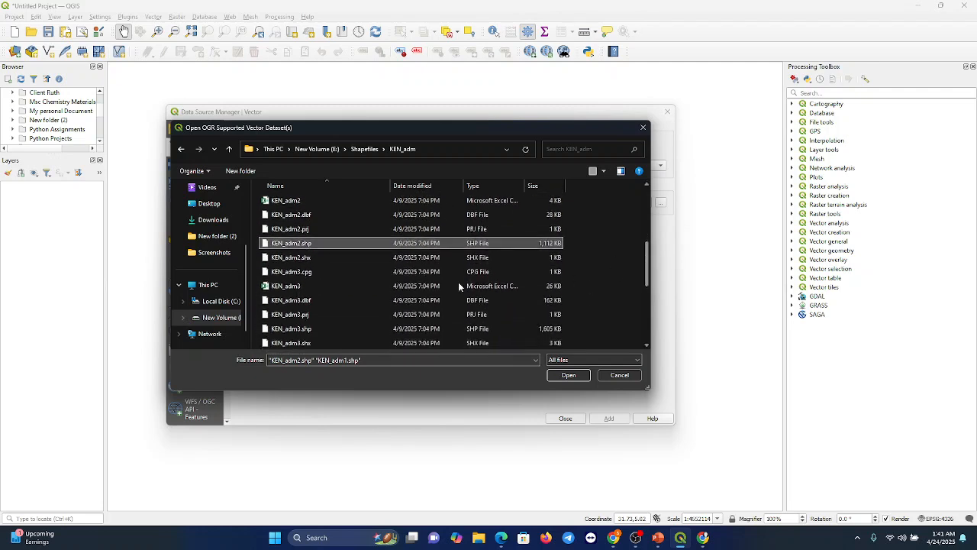
ctrl+click(293, 330)
click(585, 376)
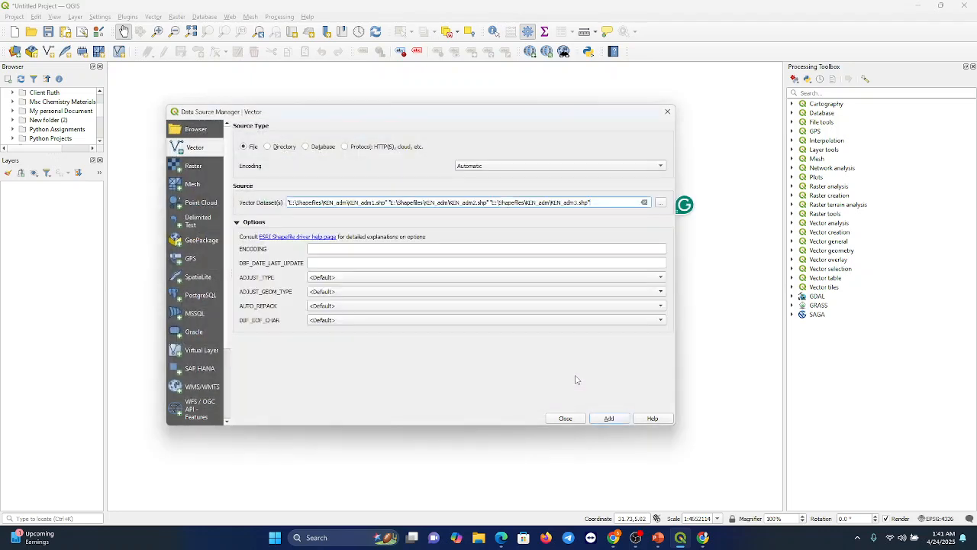
click(611, 419)
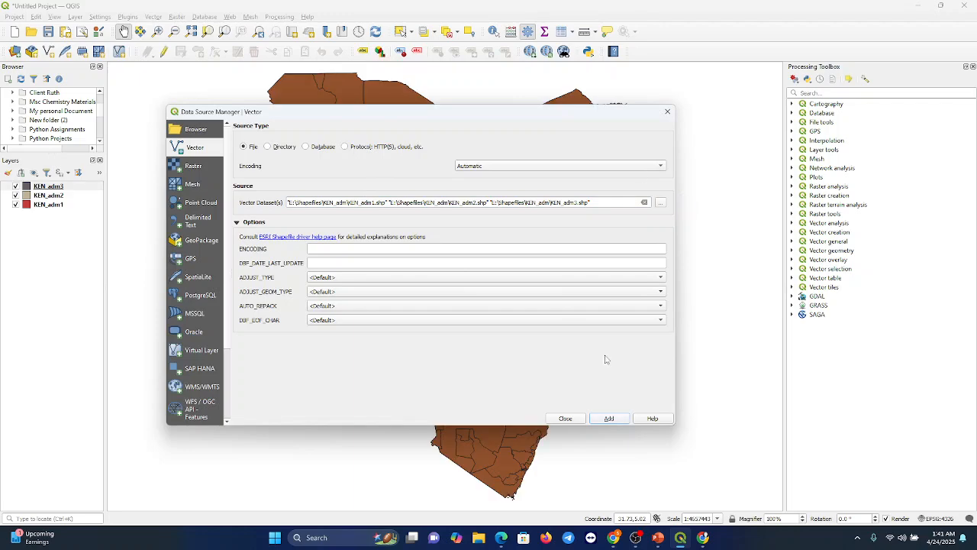
click(668, 111)
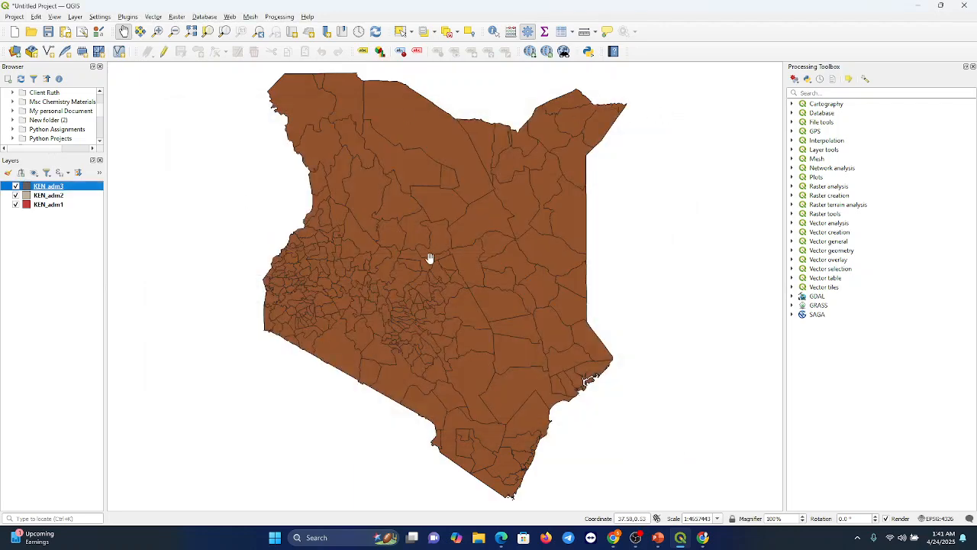
drag(428, 257, 428, 278)
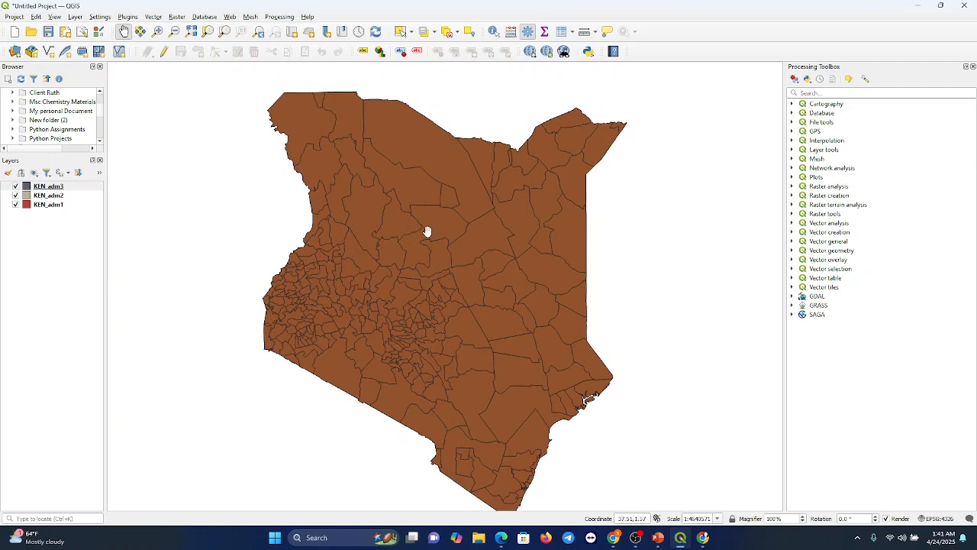
key(alt+Tab)
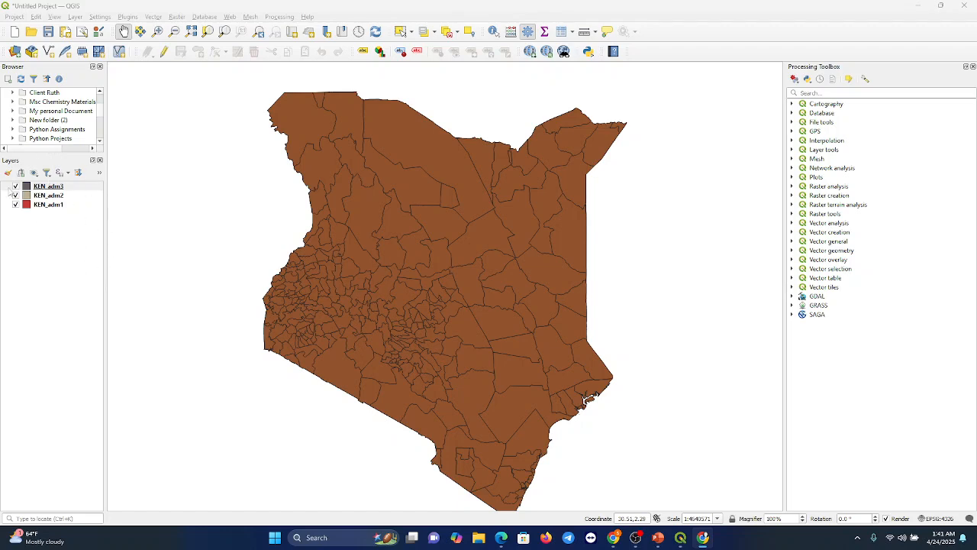
Step: Change the simple fill color of the KEN_adm1 layer to blue in its symbology
right_click(49, 205)
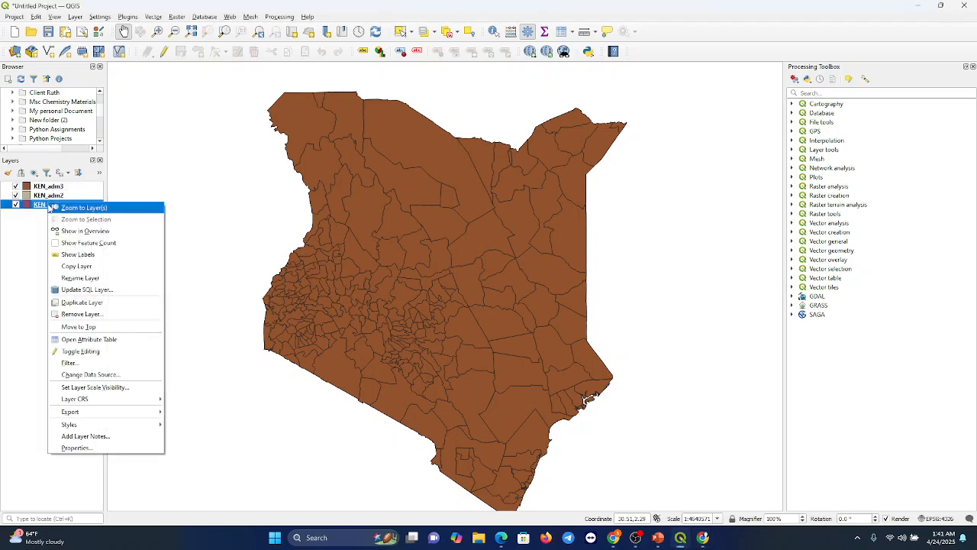
click(77, 448)
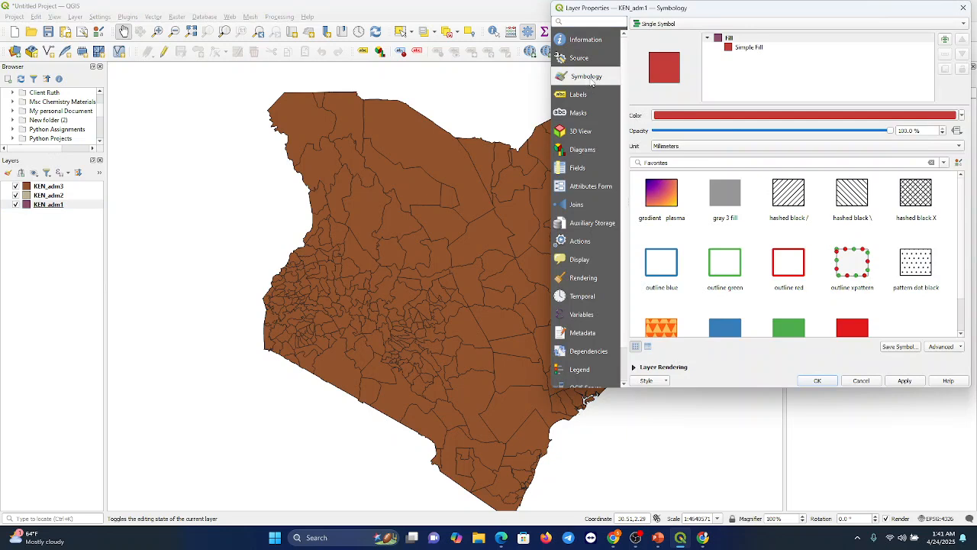
click(742, 48)
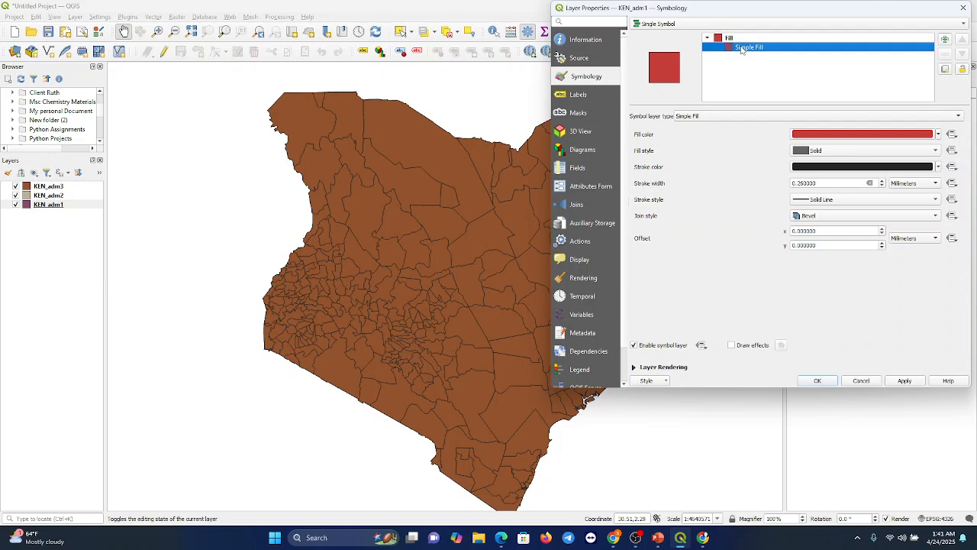
click(939, 136)
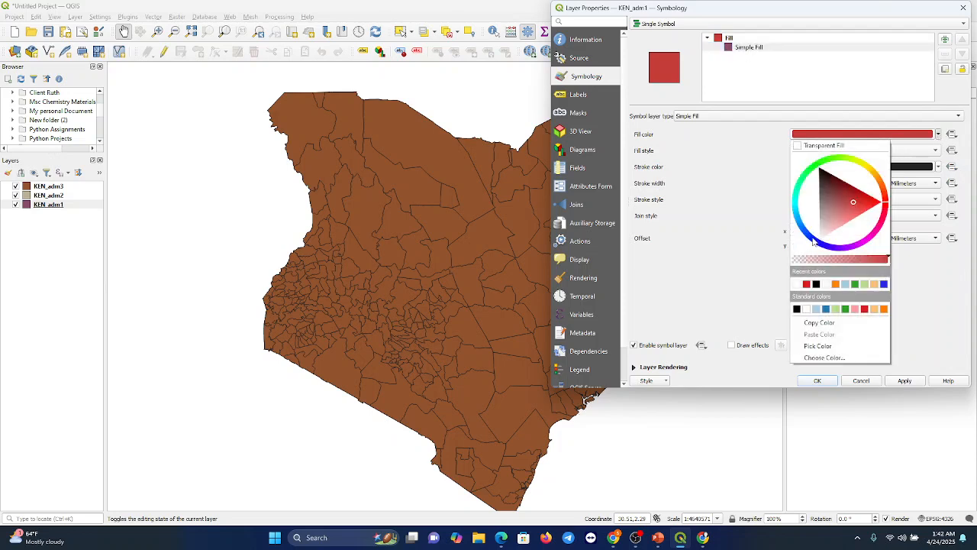
click(884, 284)
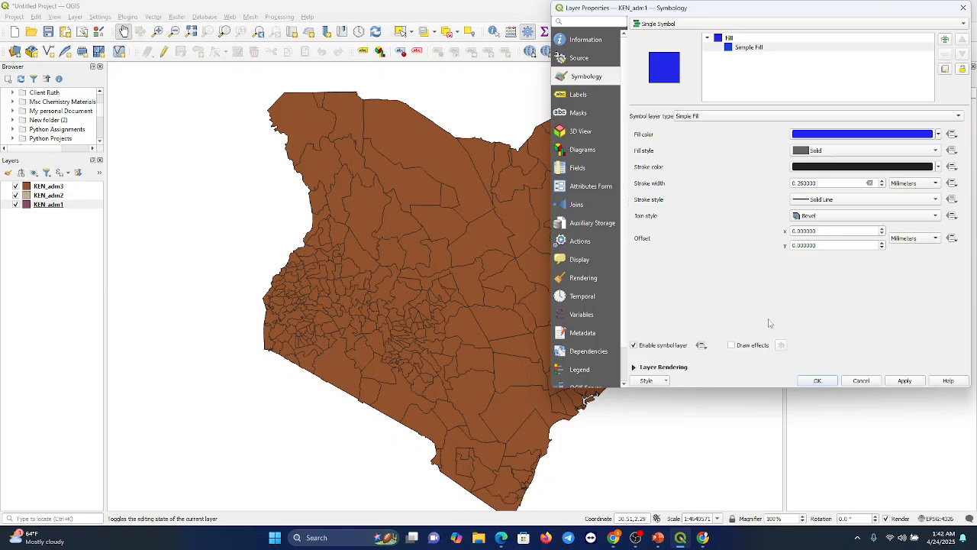
click(824, 383)
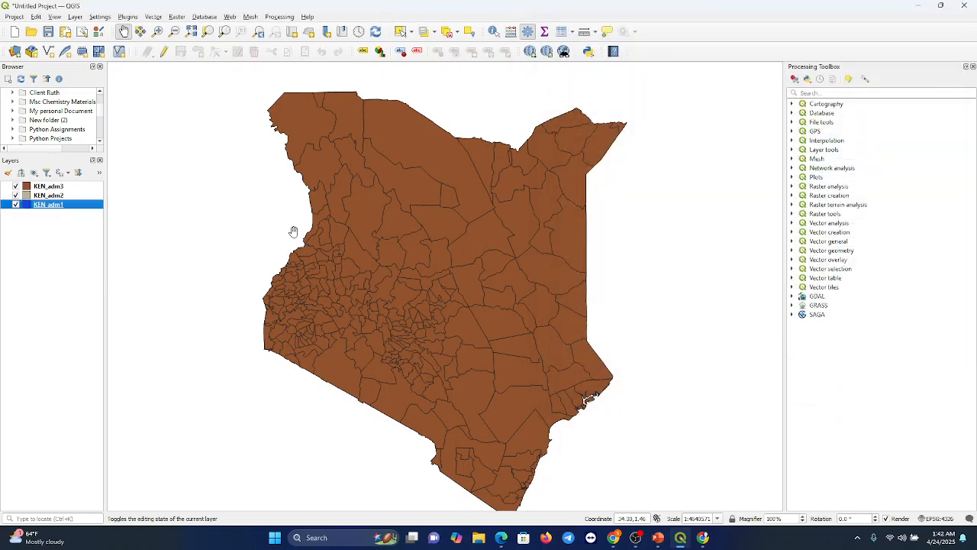
Step: Change the simple fill color of the KEN_adm3 layer to a bright orange in its symbology
click(16, 186)
click(15, 187)
right_click(32, 187)
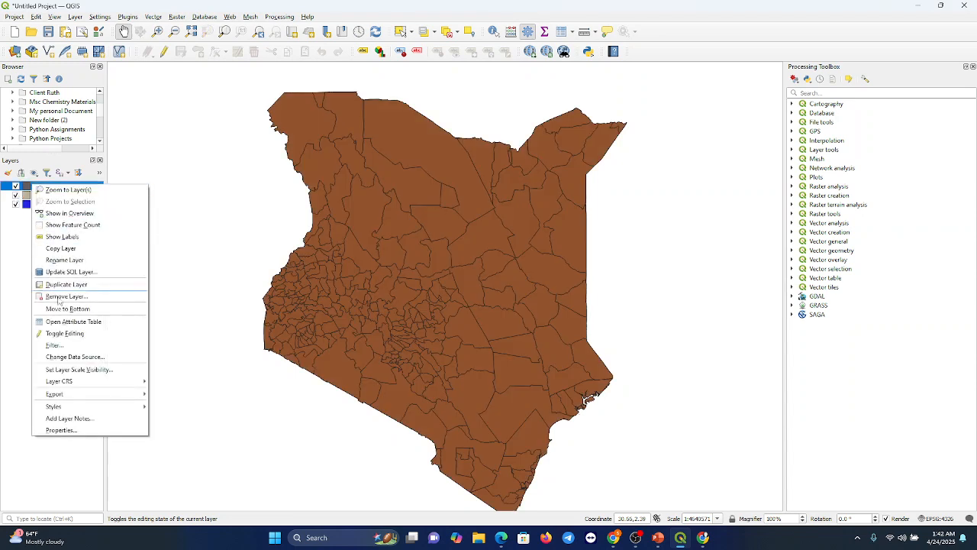
click(62, 430)
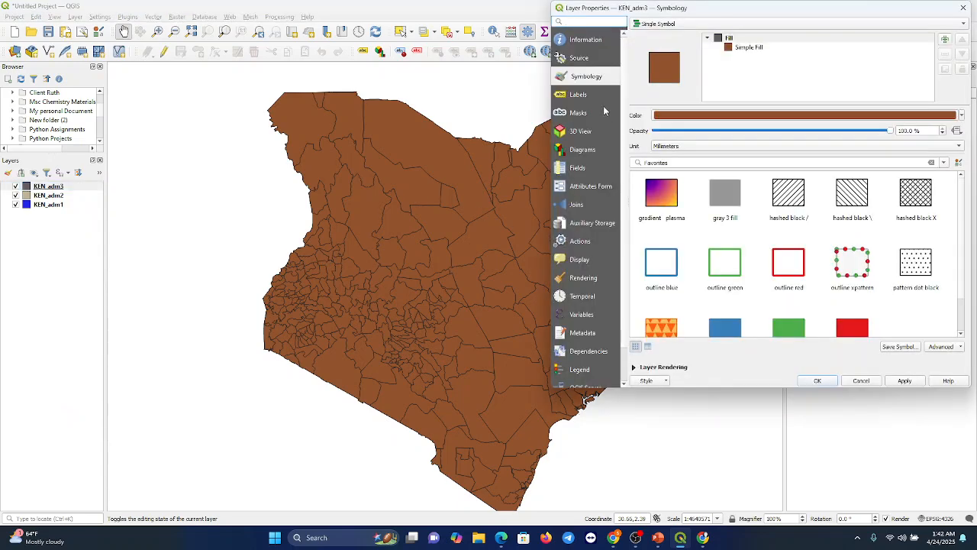
click(745, 47)
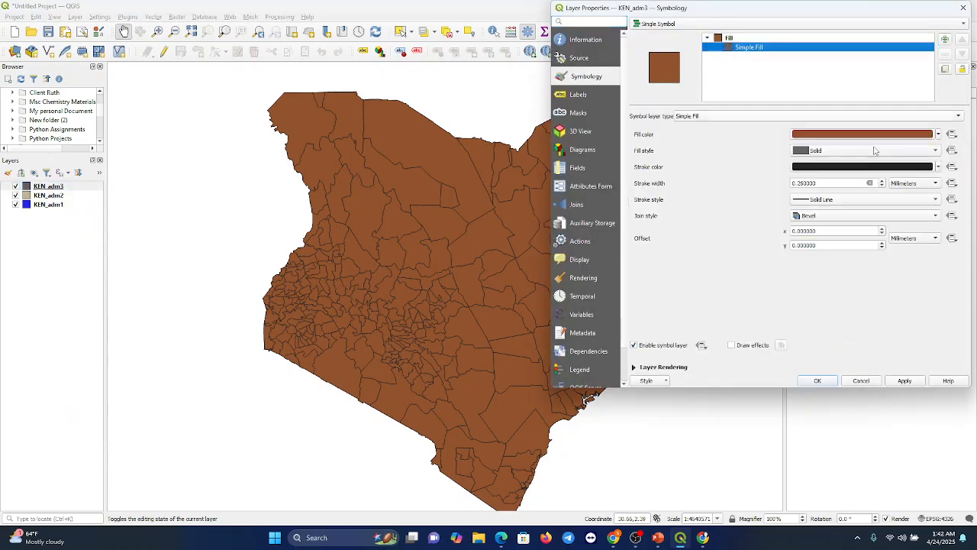
click(939, 135)
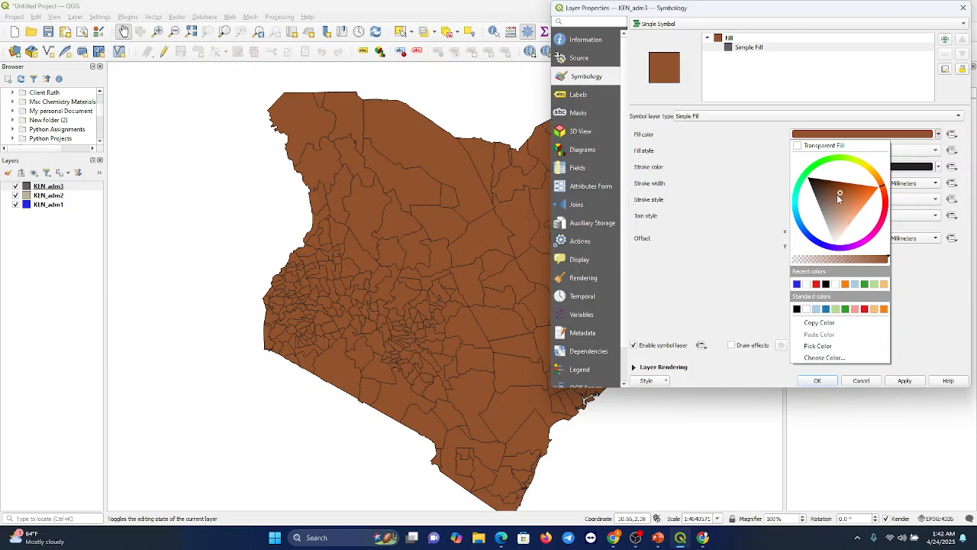
drag(840, 195, 871, 197)
click(823, 385)
click(823, 382)
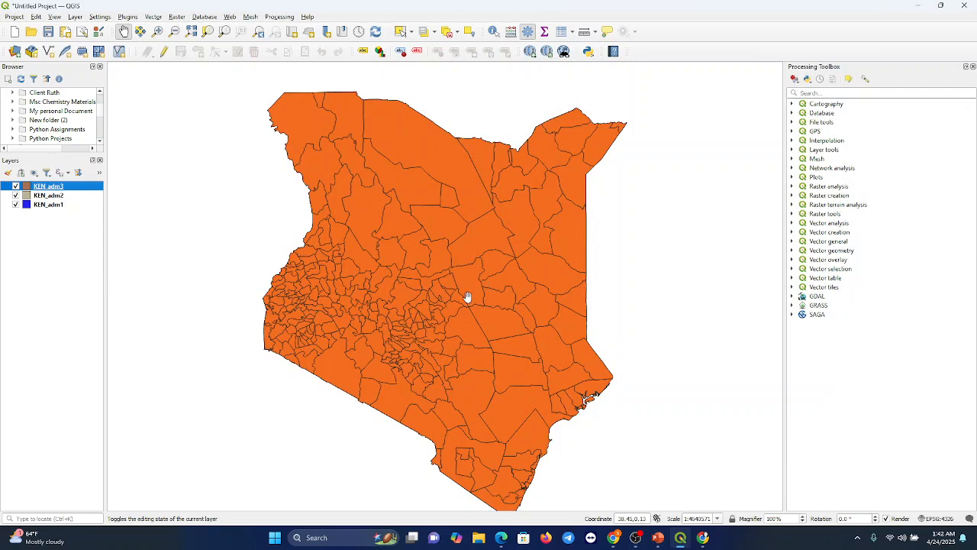
key(alt+Tab)
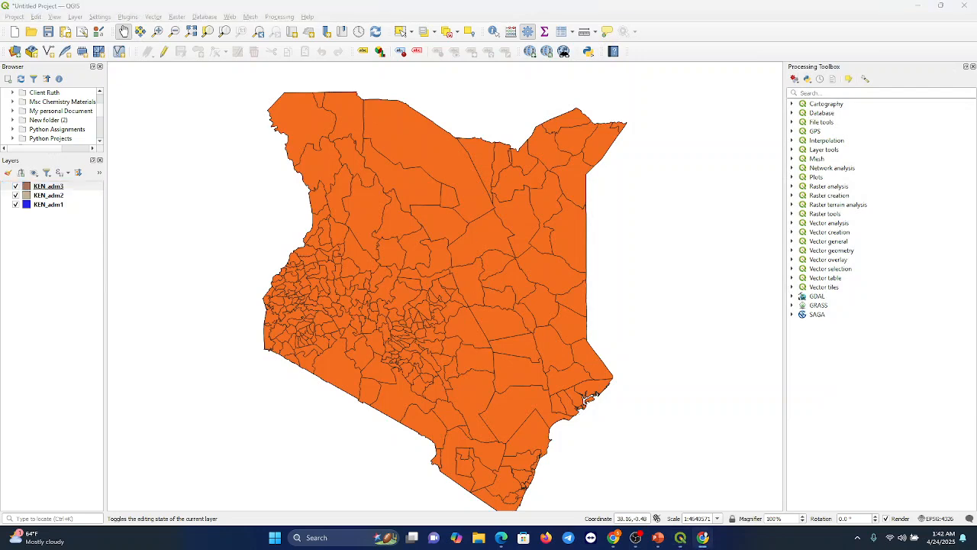